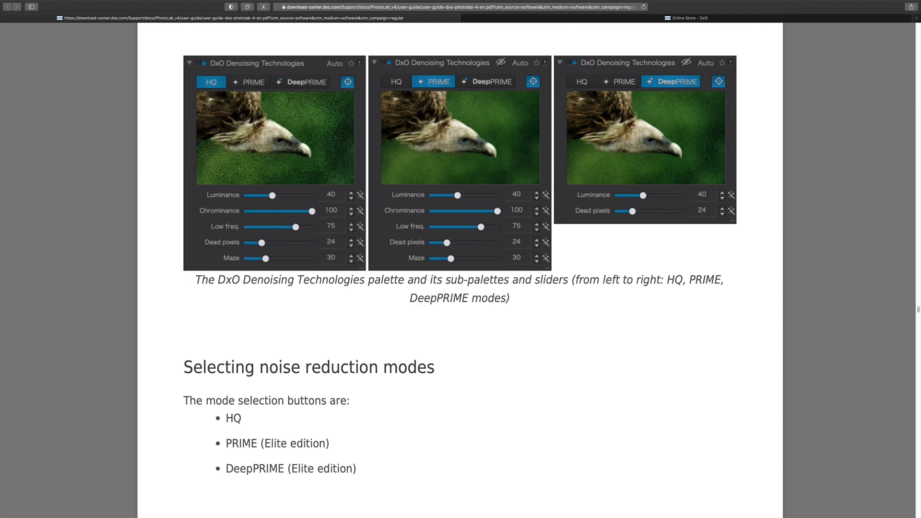
Read the user guide's sections on noise reduction modes, slider settings, loupe positioning and HQ denoising
scroll(460, 269, down, 6)
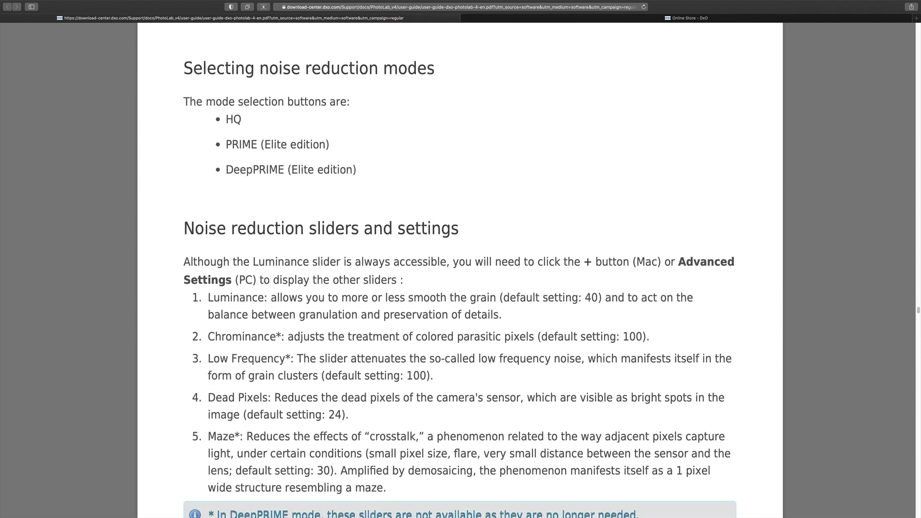
scroll(460, 269, down, 2)
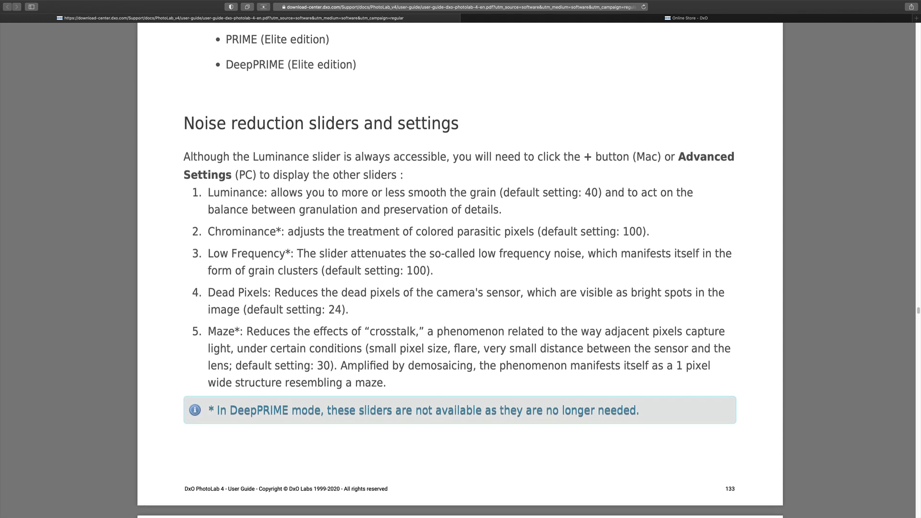
scroll(459, 268, down, 5)
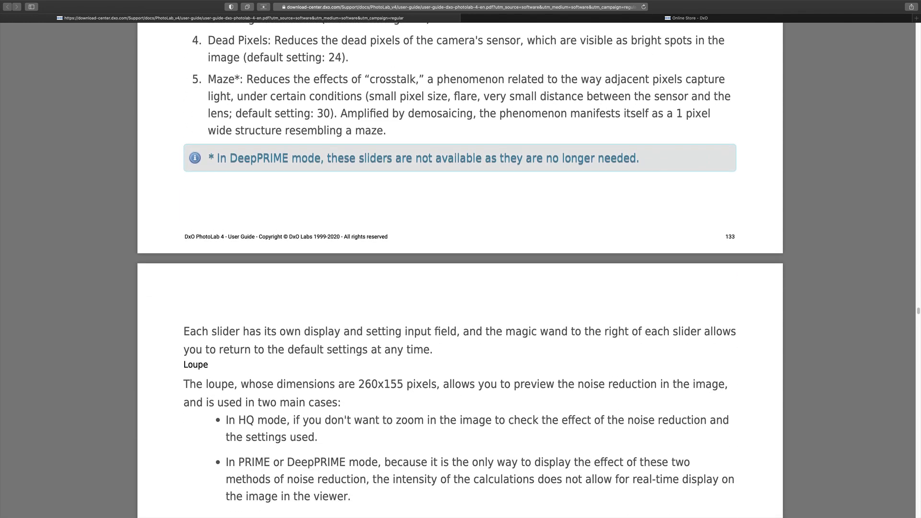
scroll(460, 269, down, 8)
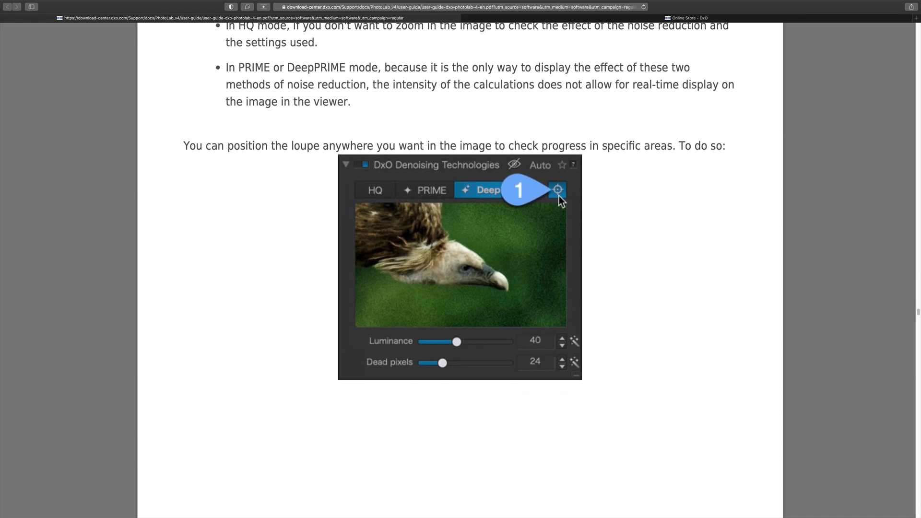
scroll(459, 269, down, 10)
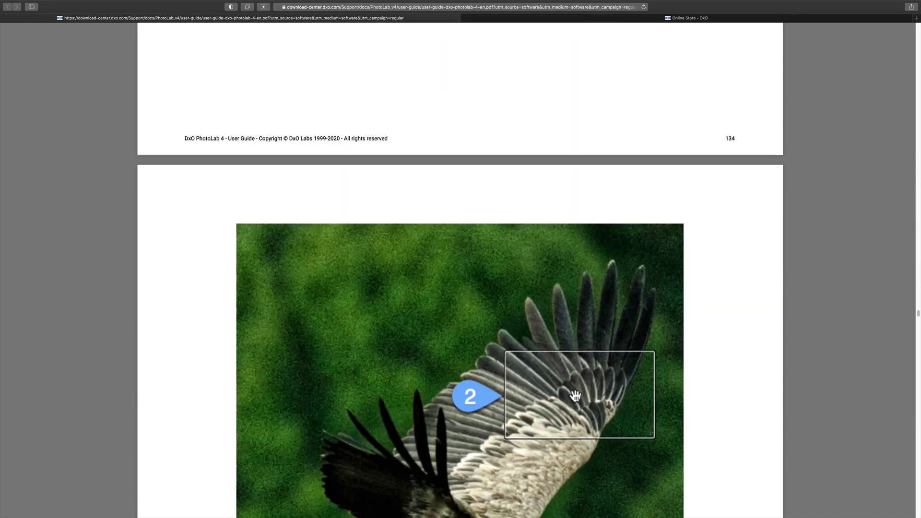
scroll(575, 396, down, 20)
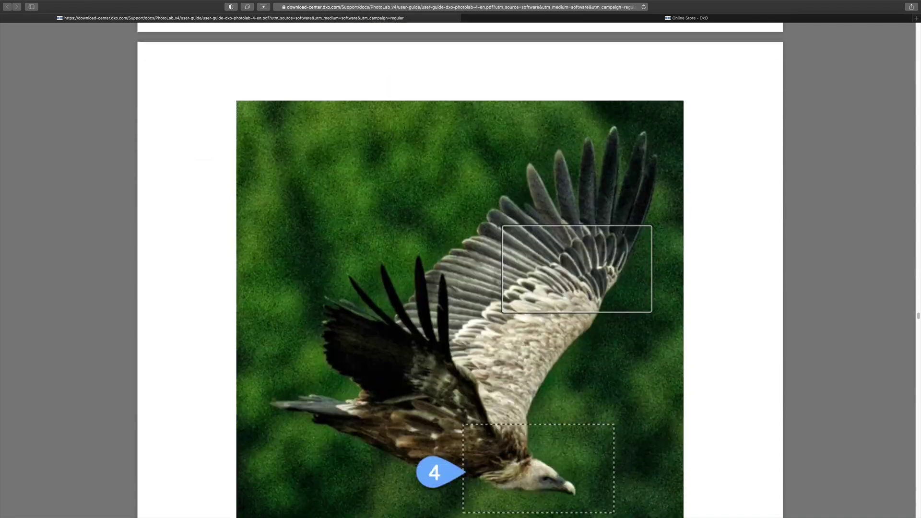
scroll(460, 268, down, 20)
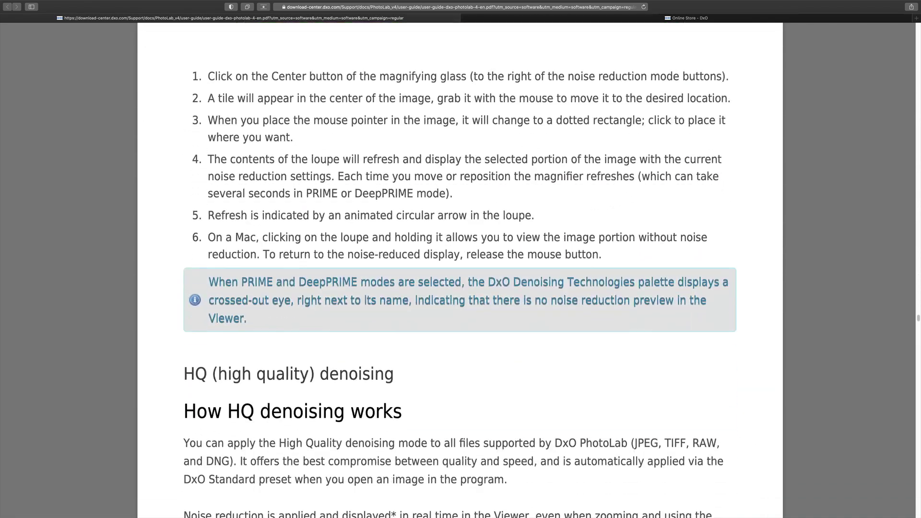
scroll(459, 268, down, 20)
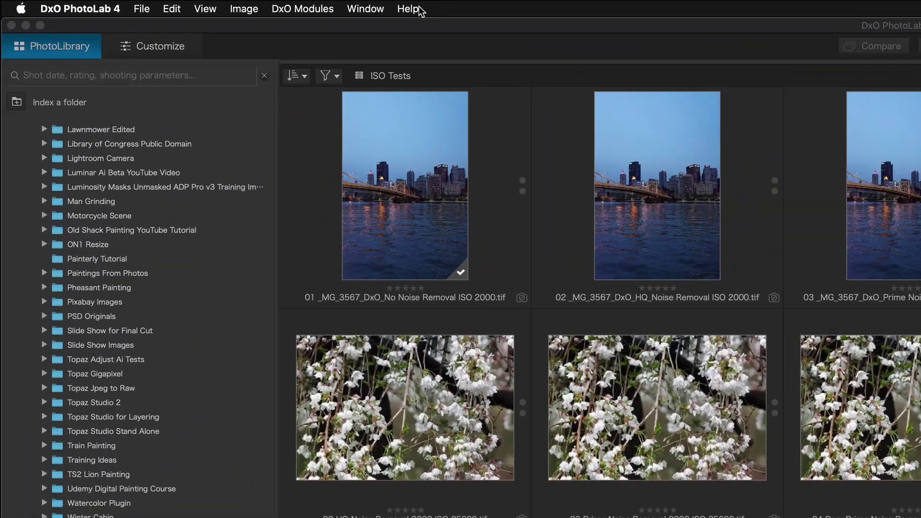
Switch to DxO PhotoLab and locate the help option for downloading the user guide as a PDF
click(408, 9)
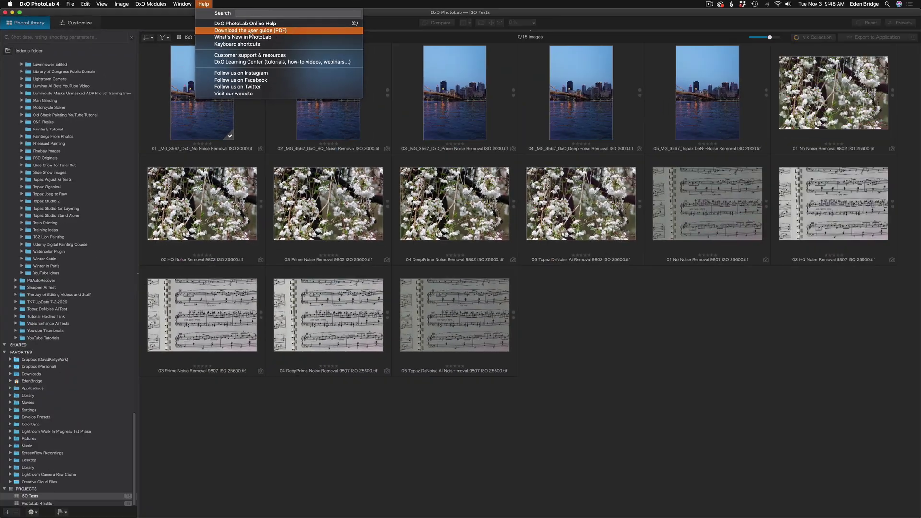
key(Escape)
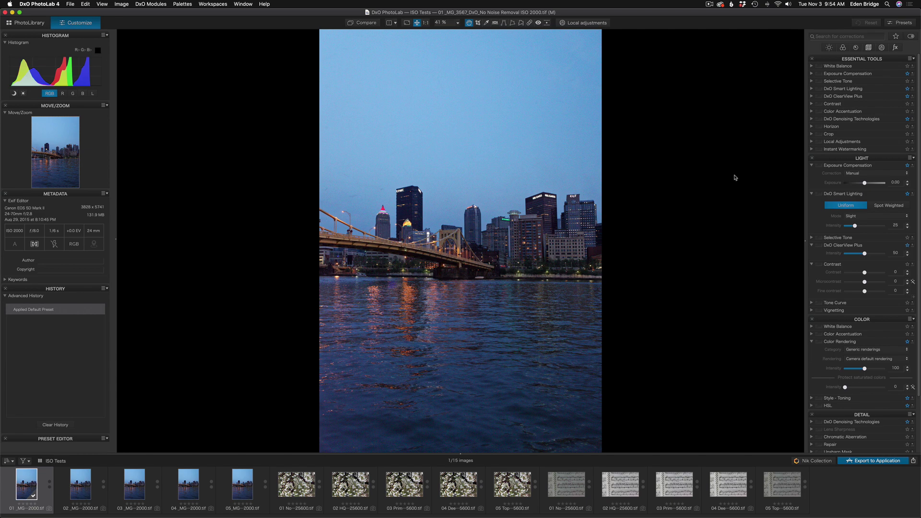
Zoom the ISO 2000 bridge photo without noise removal to 200% and inspect the noise in the sky above the skyline
click(457, 23)
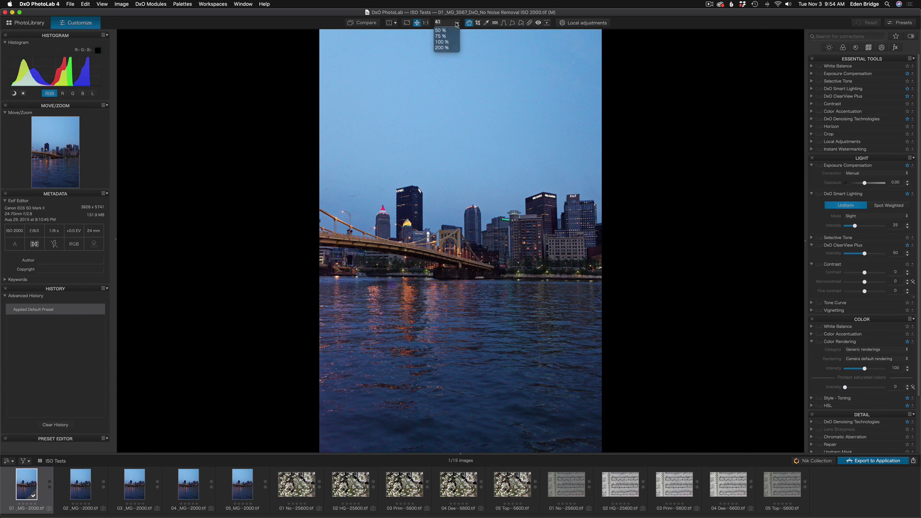
click(447, 47)
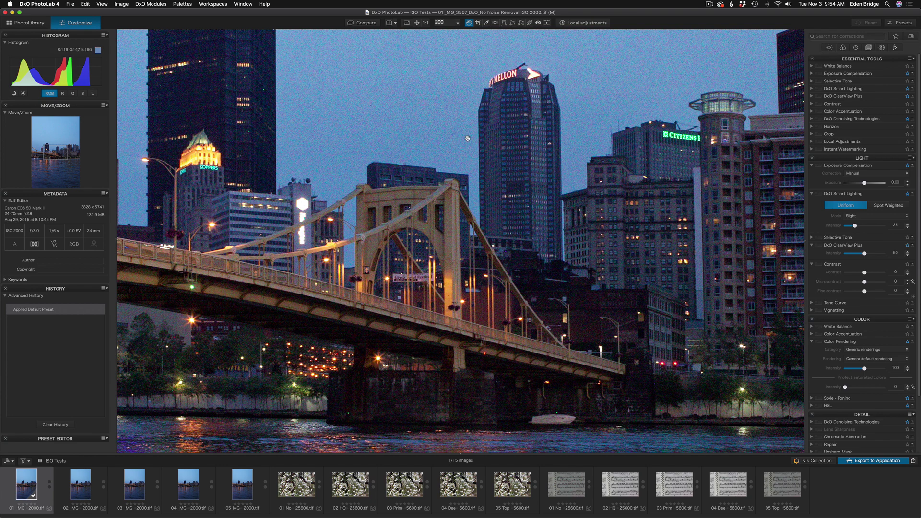
drag(468, 148, 454, 206)
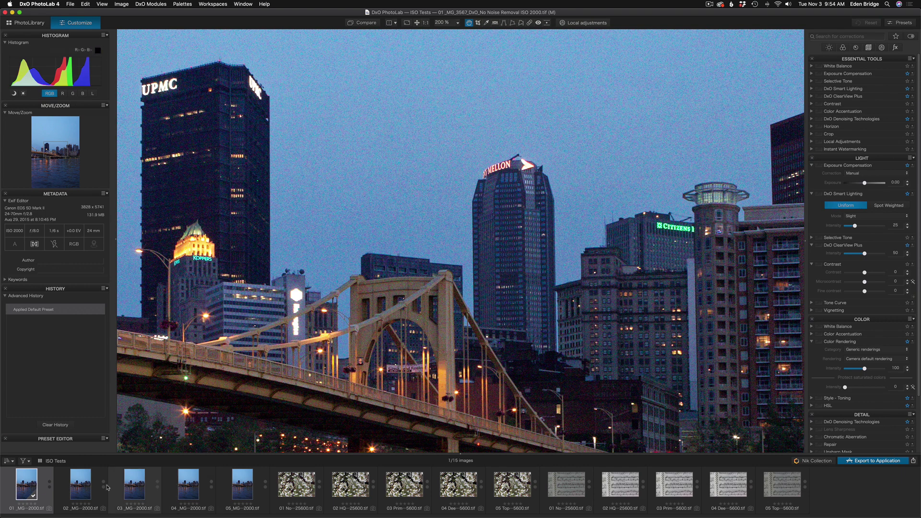
Compare the HQ, Prime, DeepPrime and Topaz DeNoise AI versions of the ISO 2000 bridge photo at 200%
click(82, 486)
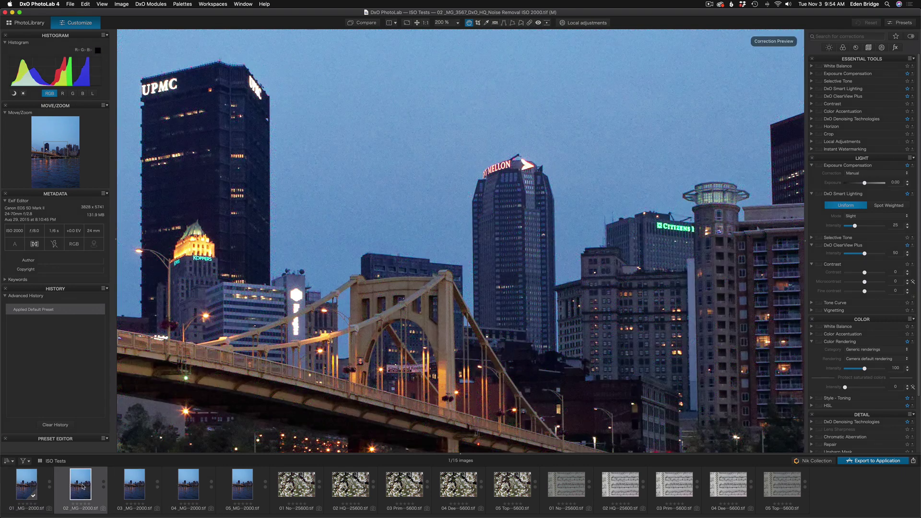
click(137, 487)
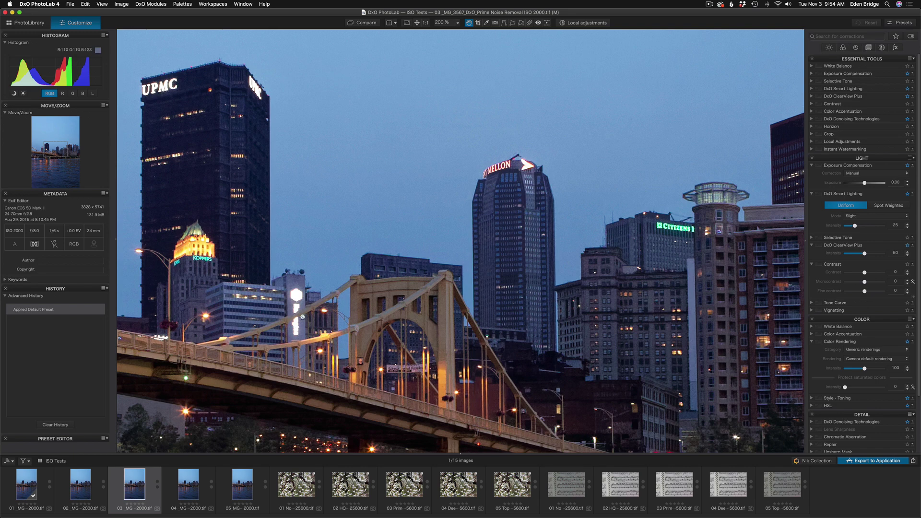
click(193, 488)
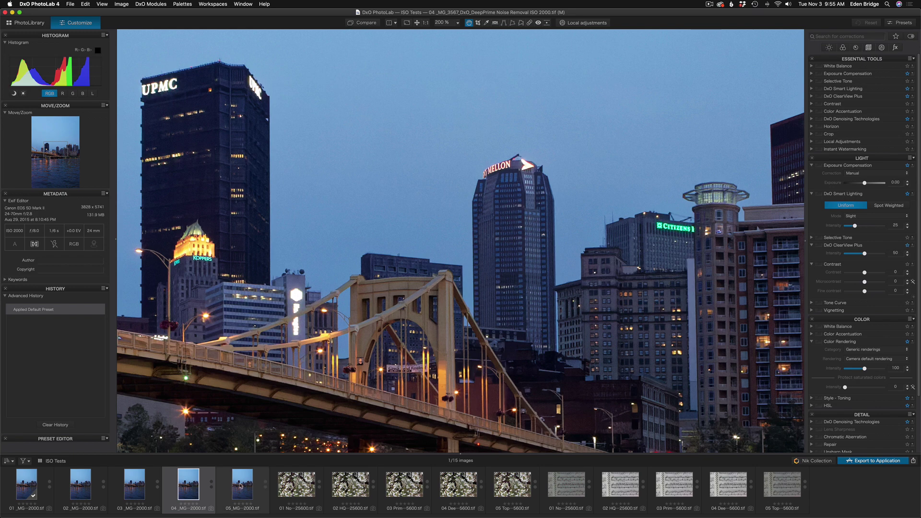
click(243, 486)
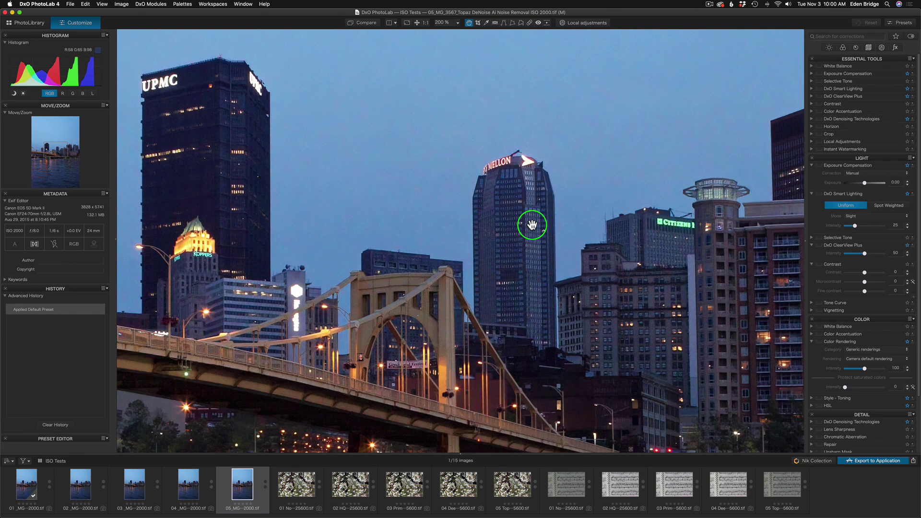
Open the ISO 25600 blossom photo without noise removal and view it at 200%, at 100% and fitted to the viewer
click(297, 486)
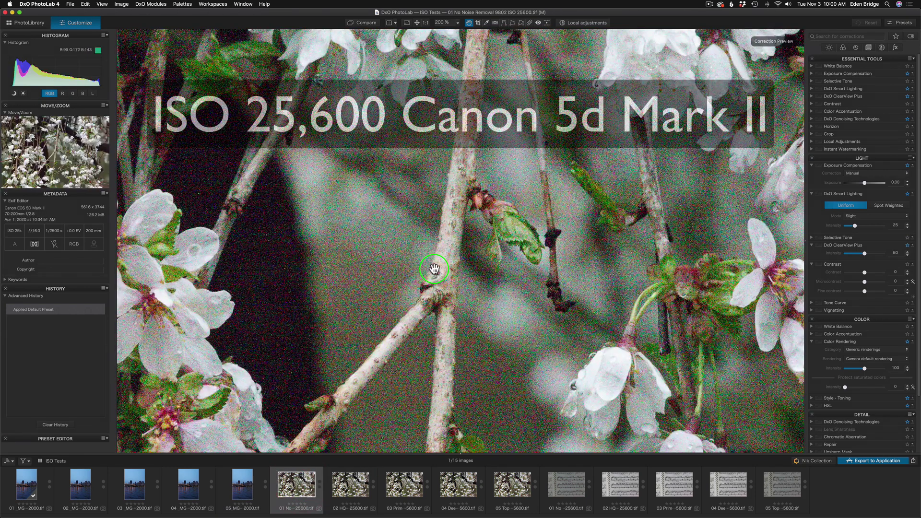
click(434, 269)
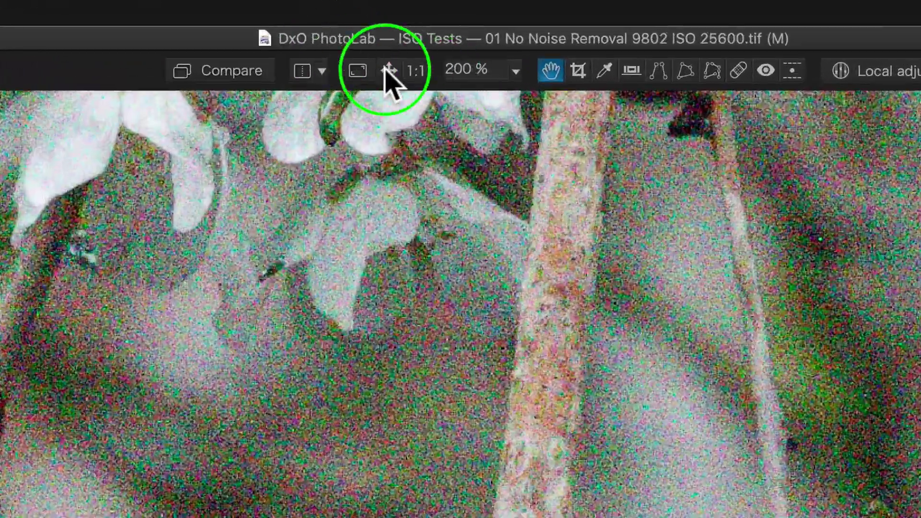
click(416, 23)
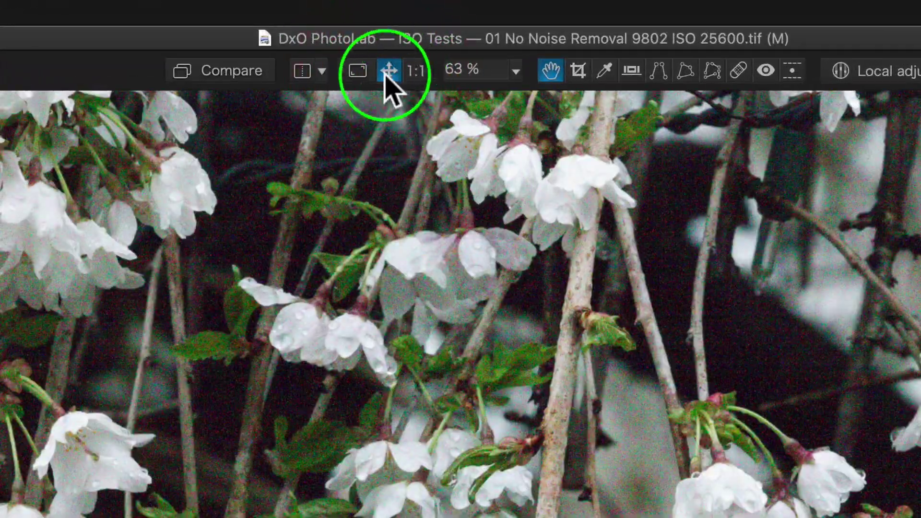
click(416, 71)
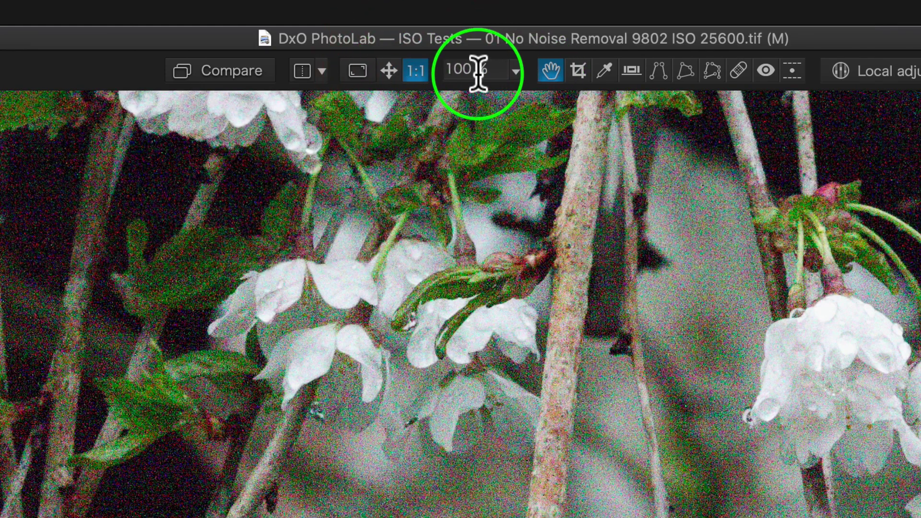
click(516, 71)
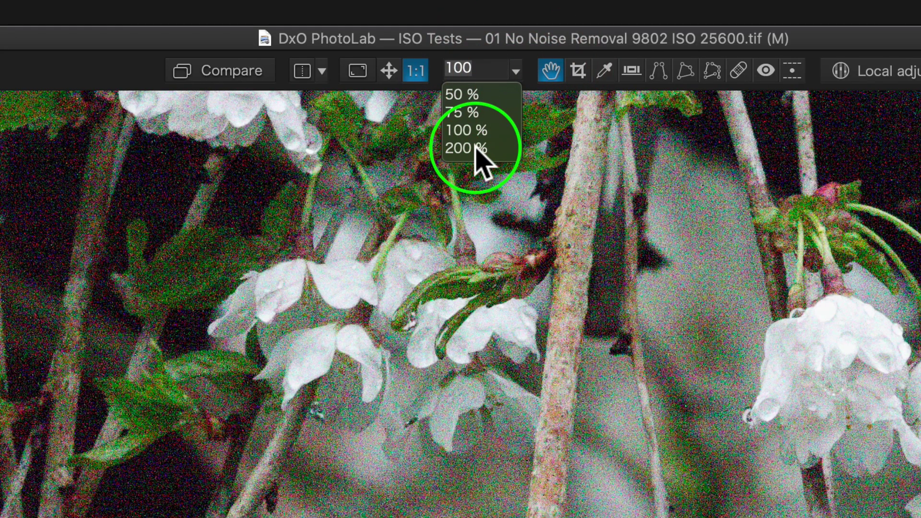
click(413, 71)
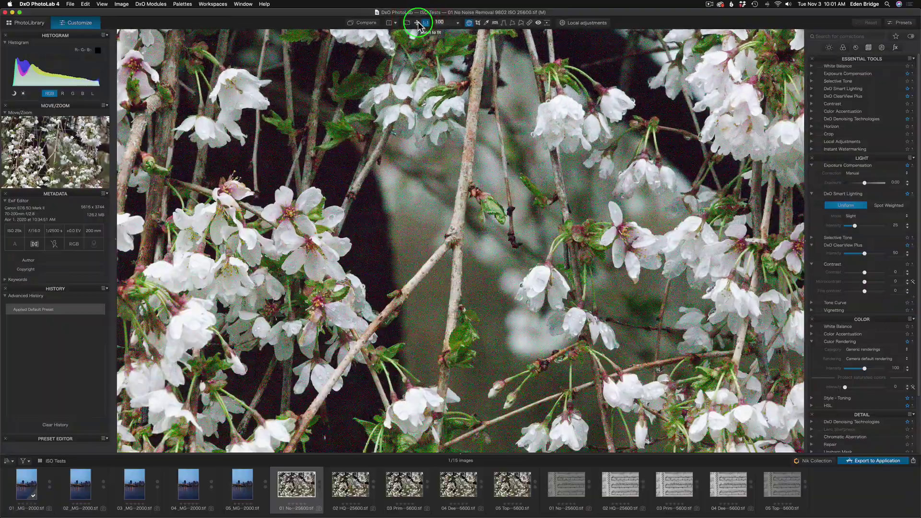
click(418, 23)
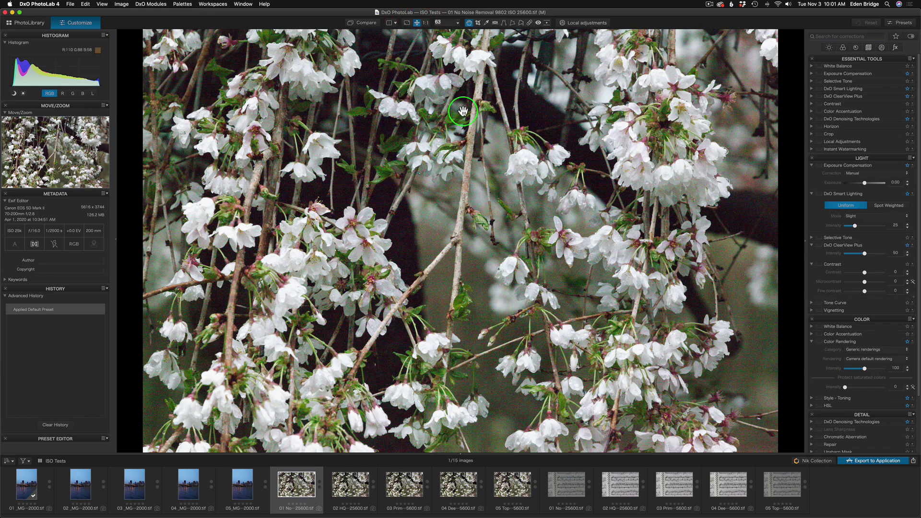
Zoom the blossom photo to 200% and compare its unprocessed noise with the HQ and Prime versions
click(458, 23)
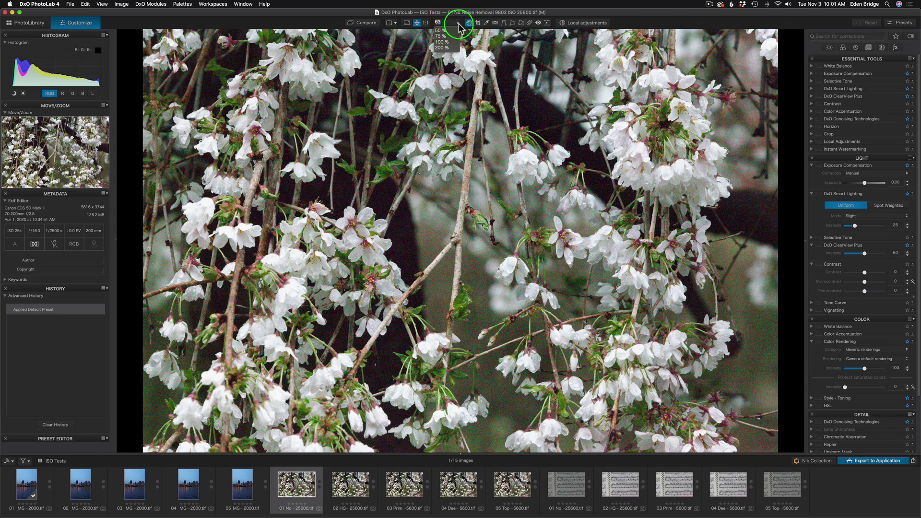
click(449, 48)
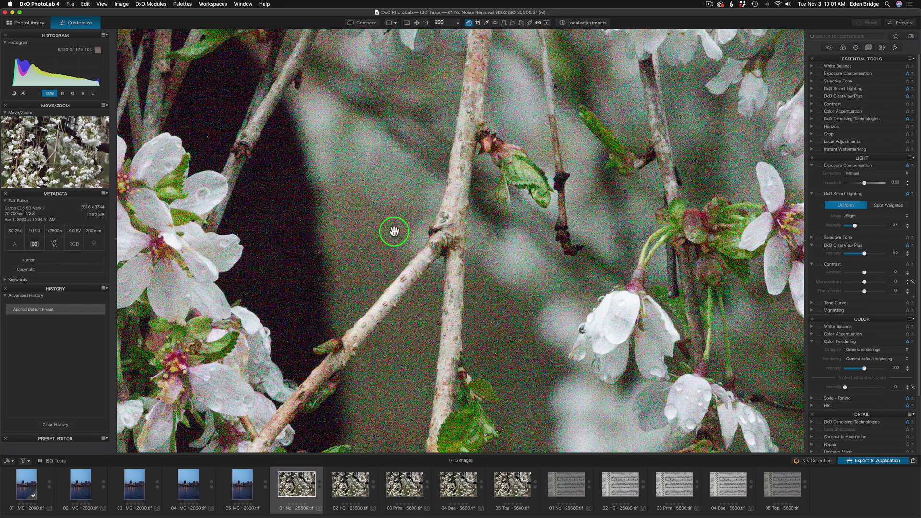
click(351, 490)
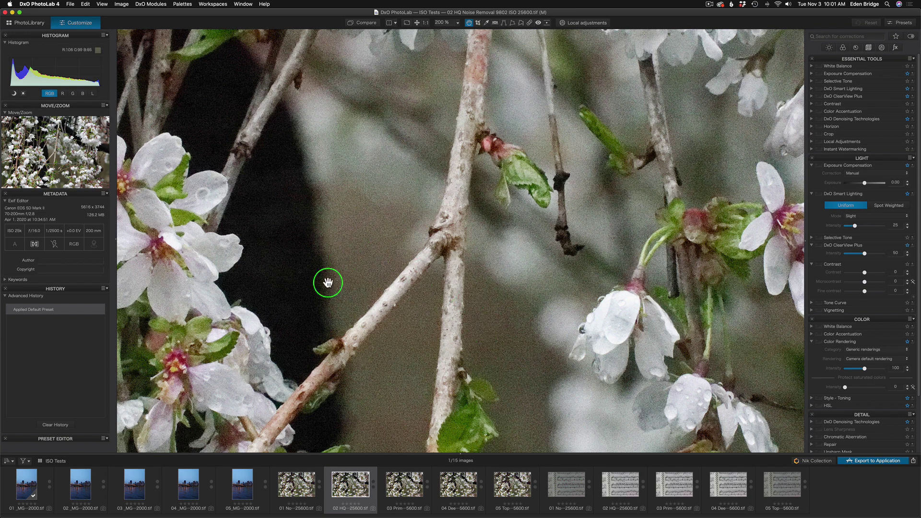
click(405, 489)
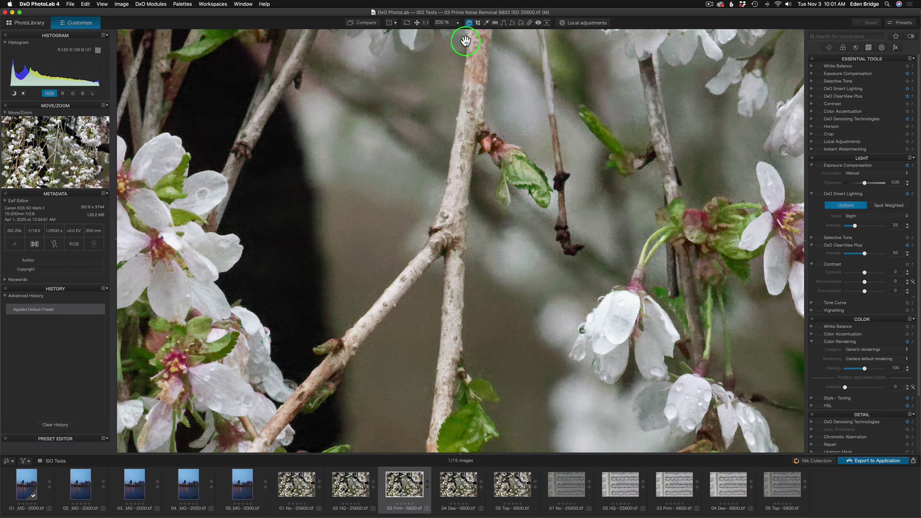
Examine the Prime version of the blossom photo at 100%, and return the zoom to 200%
click(458, 22)
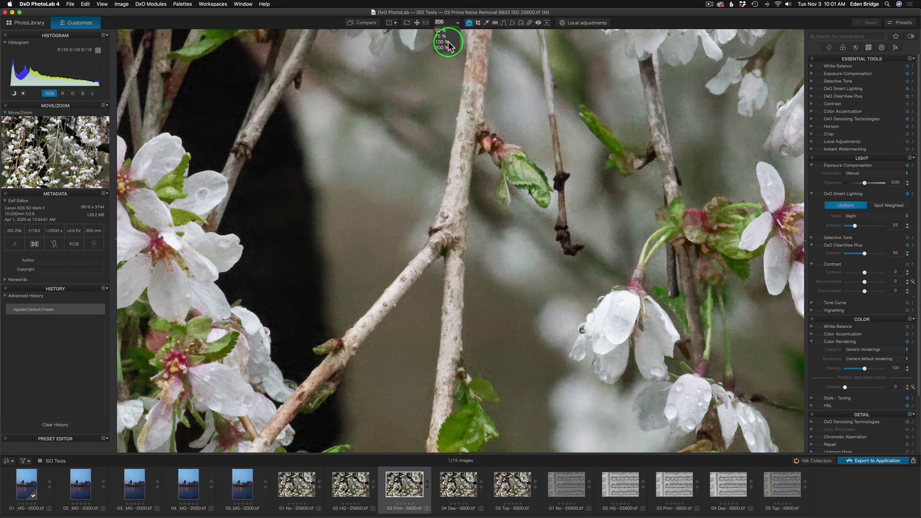
click(448, 41)
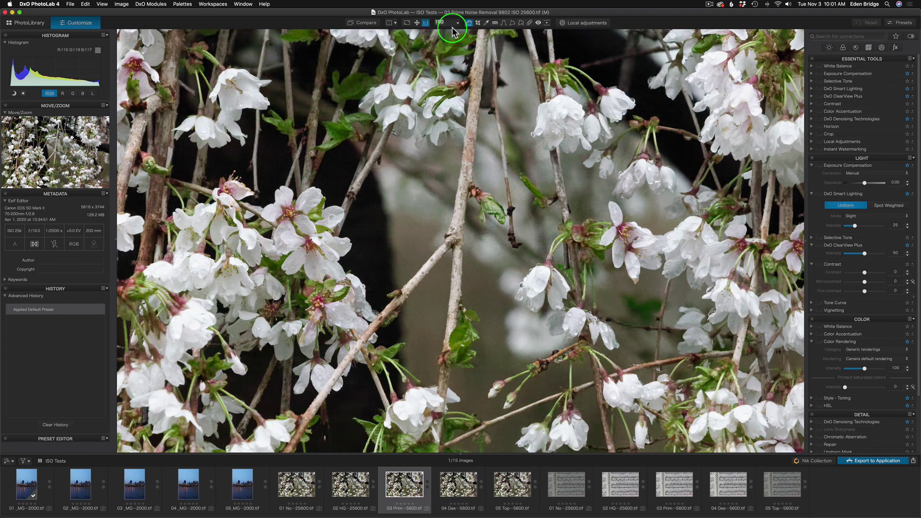
click(459, 24)
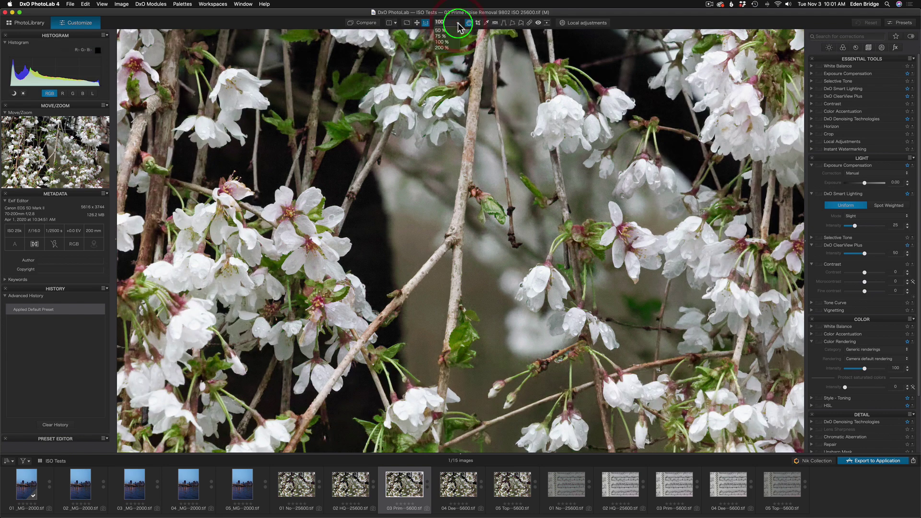
click(448, 48)
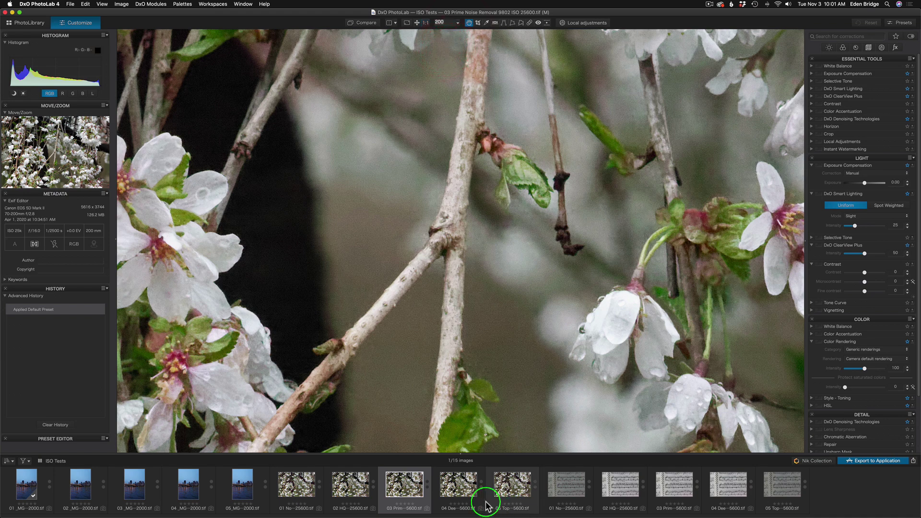
Examine the DeepPrime version of the blossom photo at 100% and 200%, and compare it with the Topaz DeNoise AI version
click(461, 490)
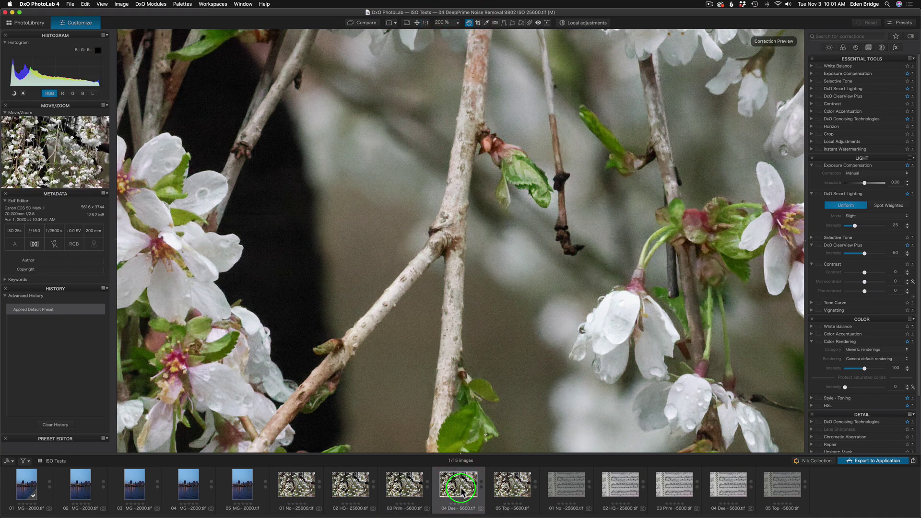
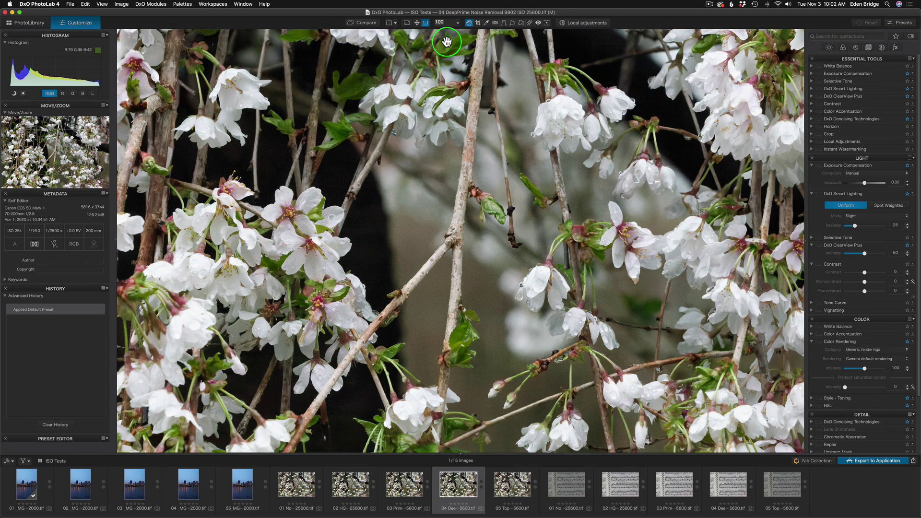
click(458, 25)
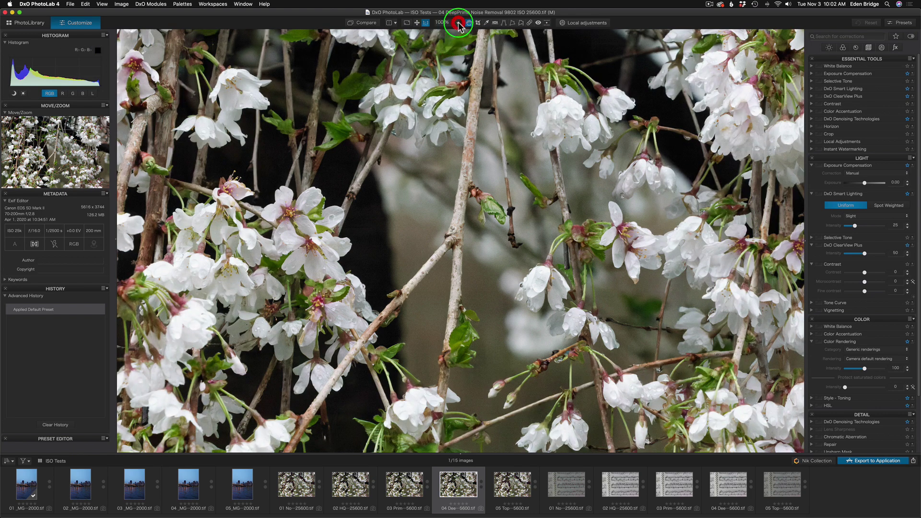
click(448, 44)
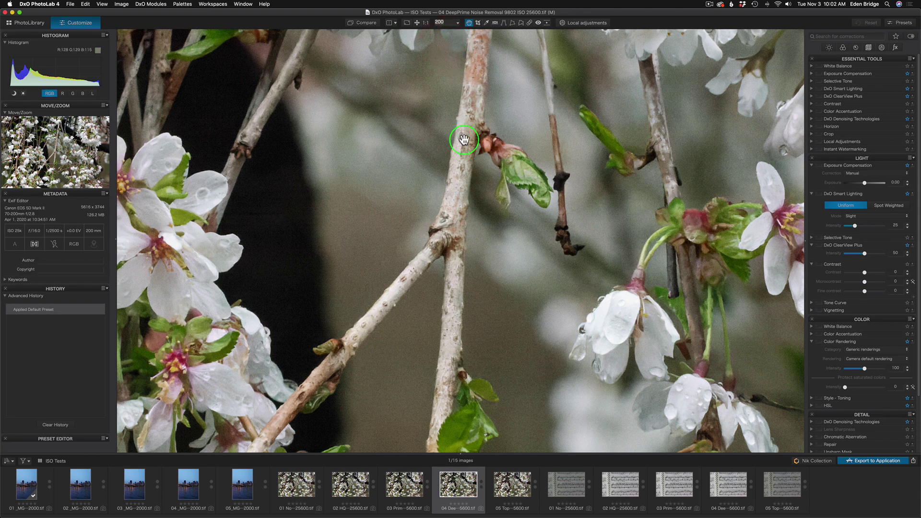
click(512, 489)
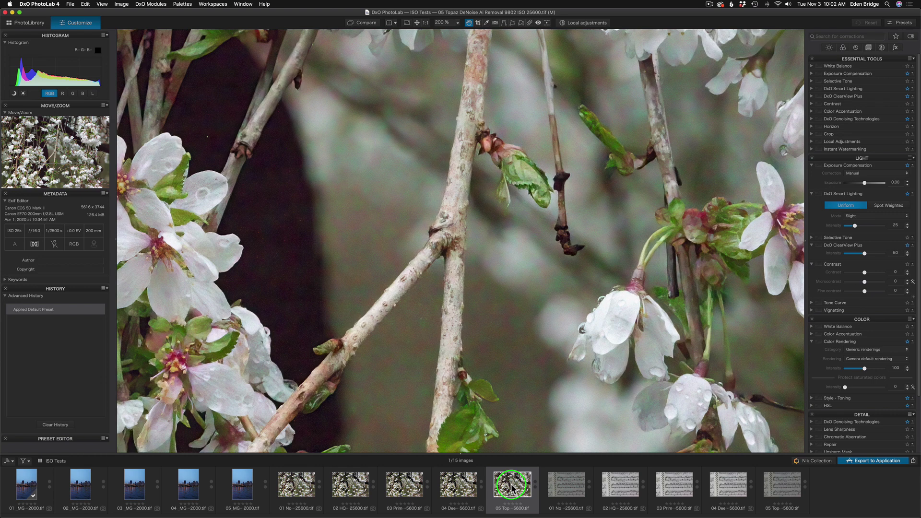
click(207, 137)
click(259, 259)
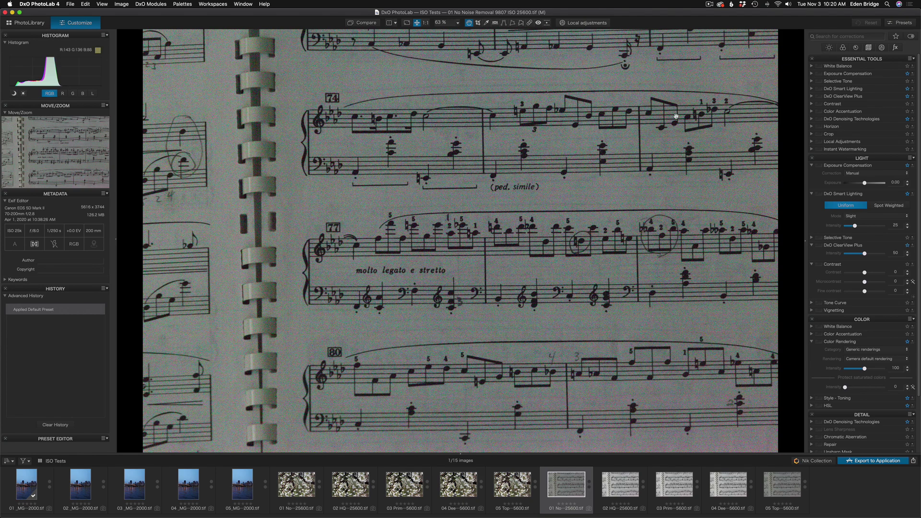
Zoom the unprocessed ISO 25600 sheet music photo to 200% and compare its HQ, Prime, DeepPrime and Topaz DeNoise AI versions
click(459, 26)
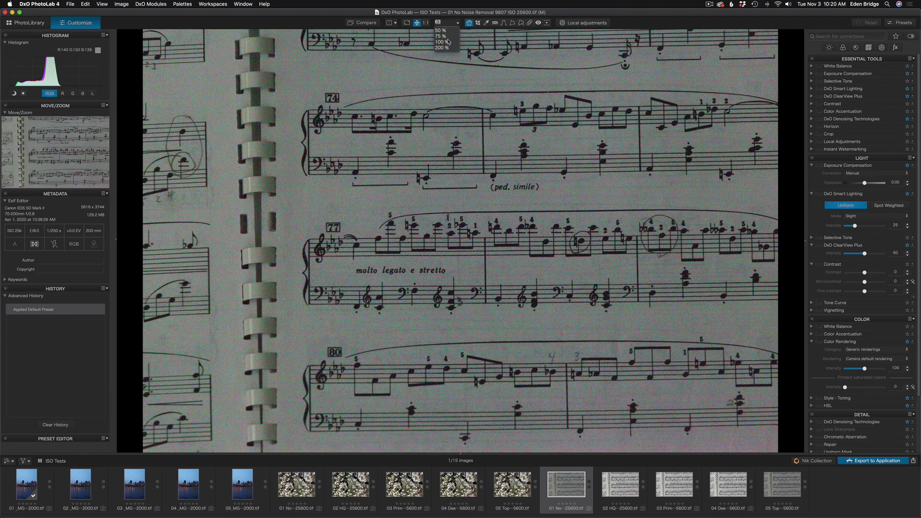
click(446, 49)
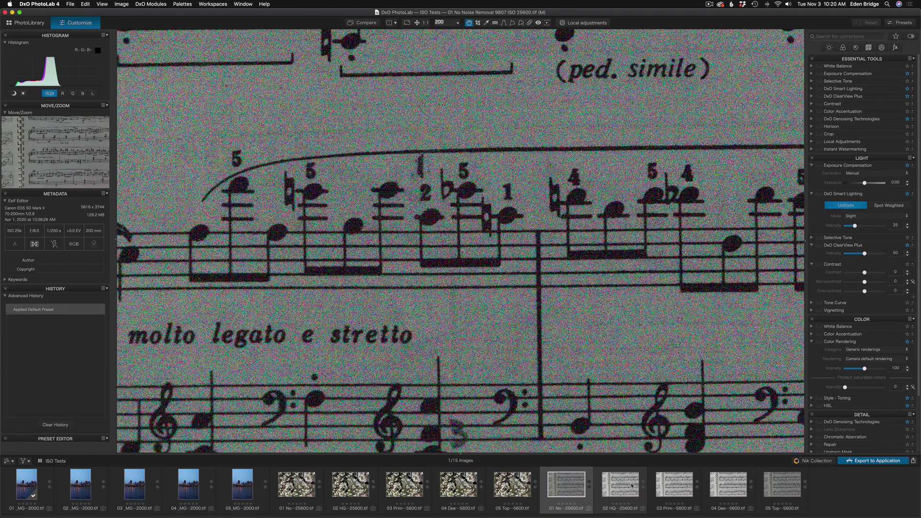
key(Return)
click(626, 488)
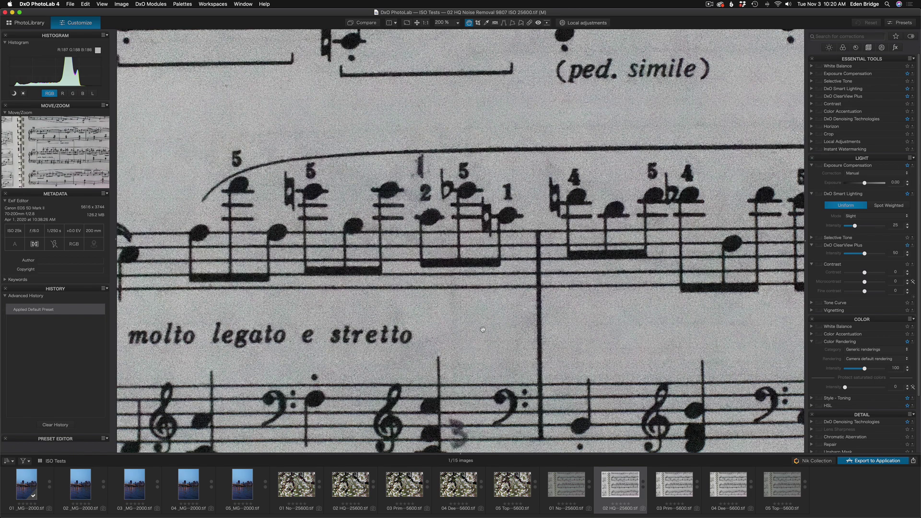
click(679, 490)
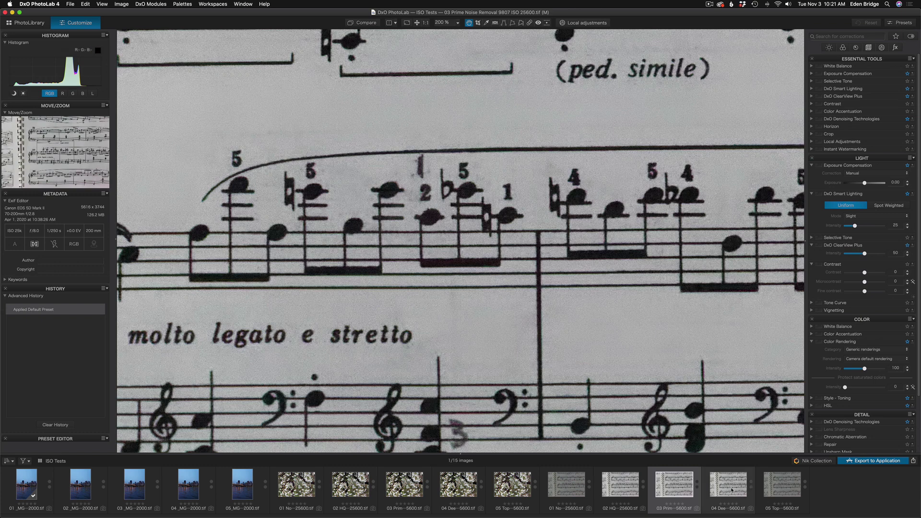
key(Right)
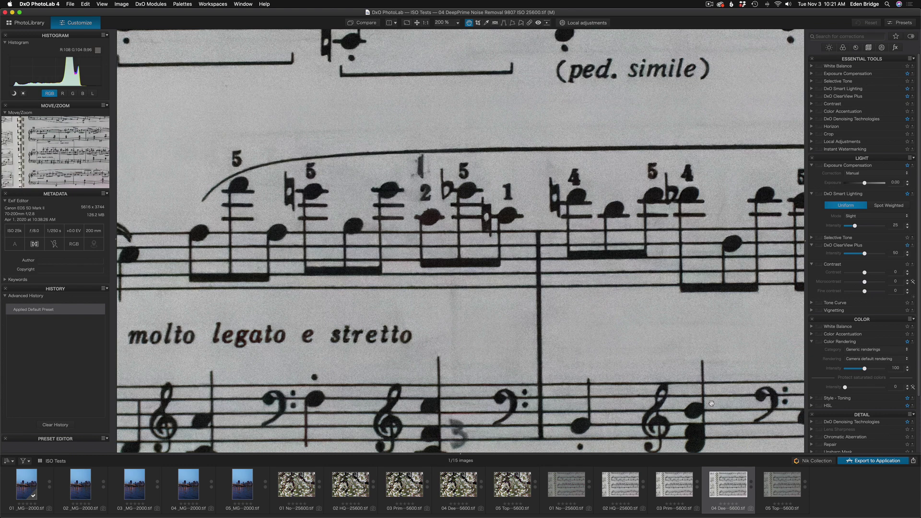
click(785, 489)
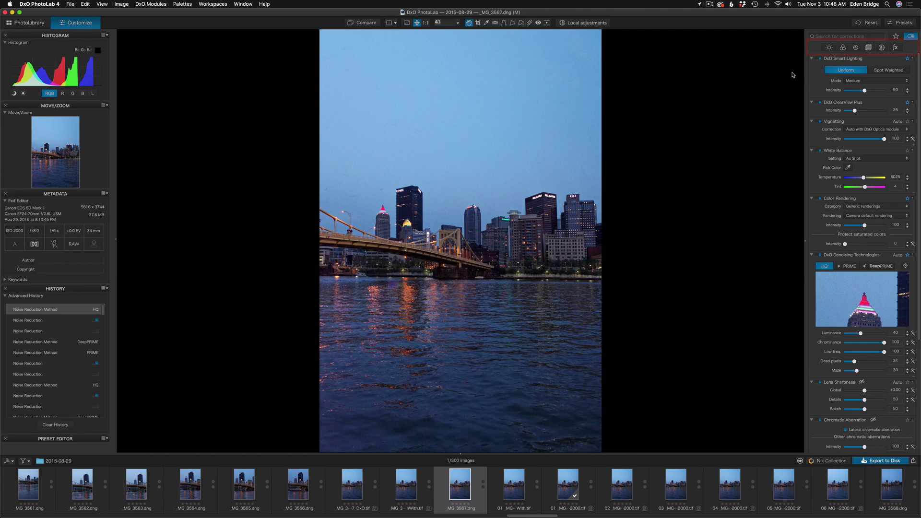
Show only the detail corrections for the bridge DNG, preview DeepPRIME denoising, and toggle the automatic Luminance setting off and back on
click(857, 47)
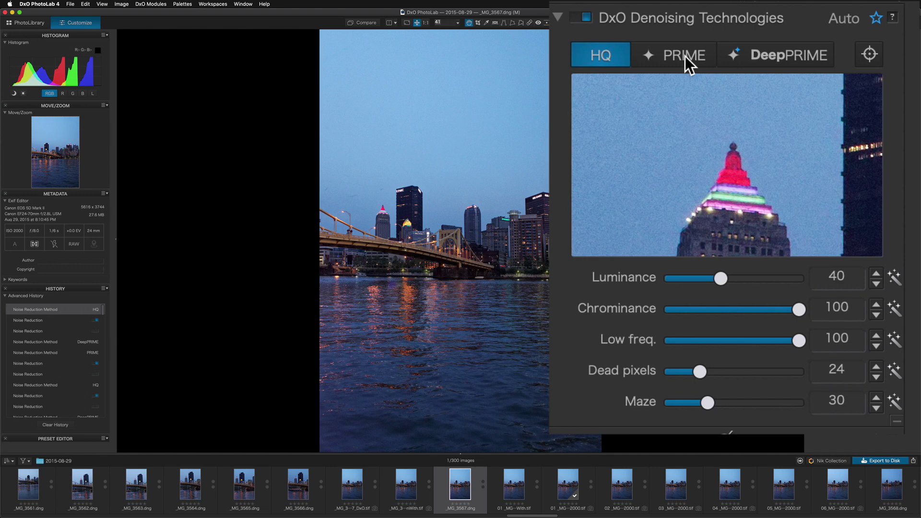
click(783, 56)
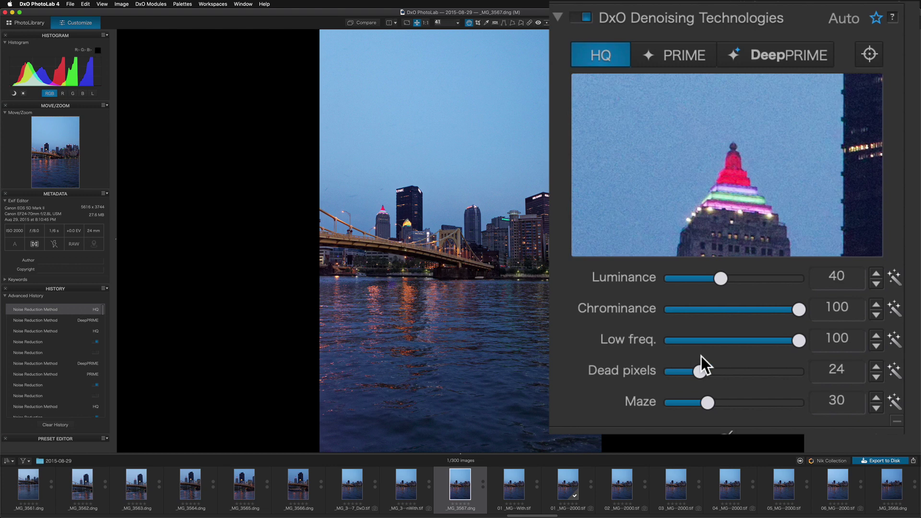
click(896, 277)
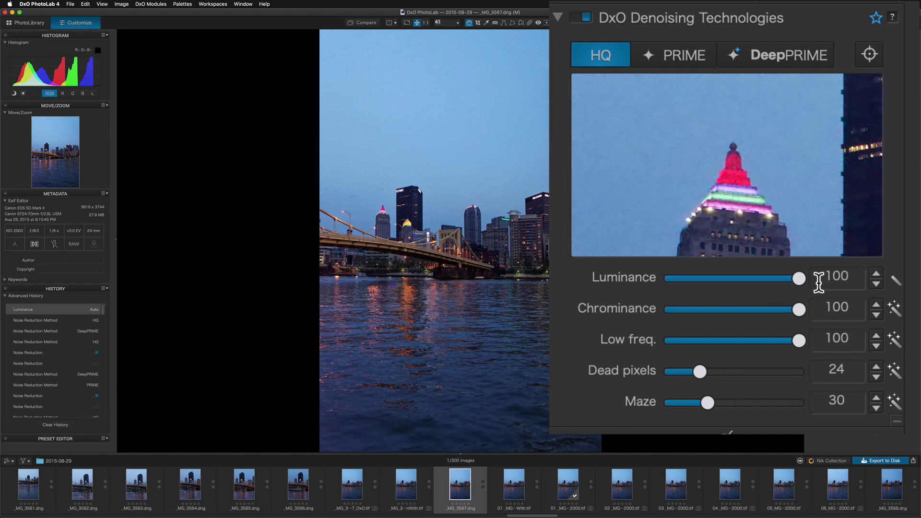
click(895, 281)
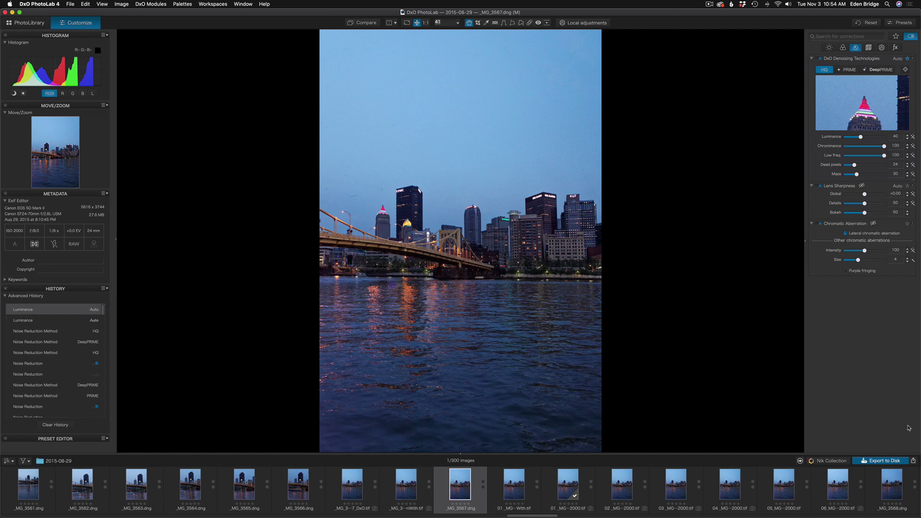
Review the export-to-disk options of the 16-bit TIFF preset for the bridge photo, and close them without exporting
click(908, 461)
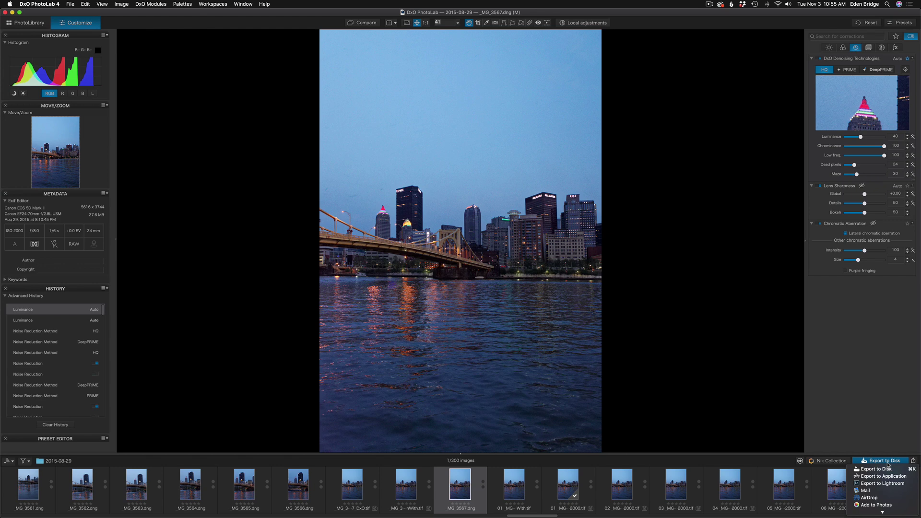
click(886, 469)
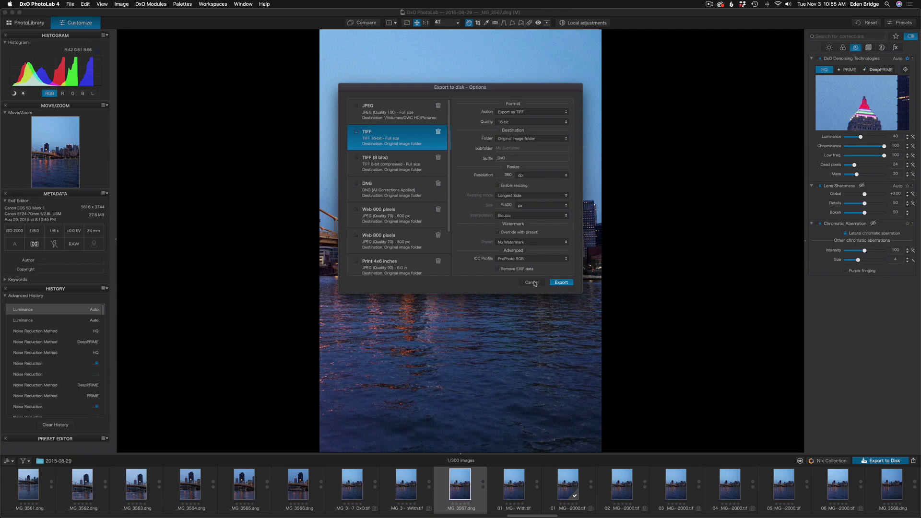
click(532, 283)
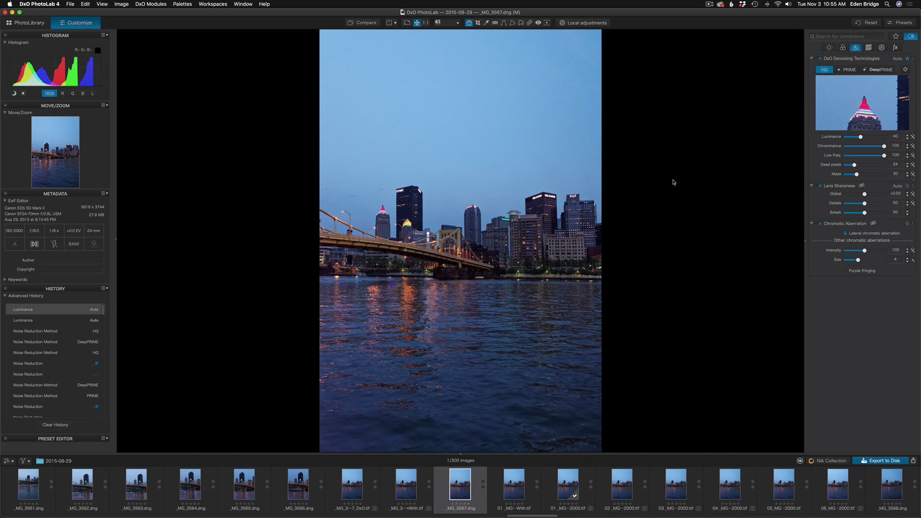
Switch the bridge photo's noise reduction to PRIME and export it to disk as a 16-bit TIFF
click(850, 69)
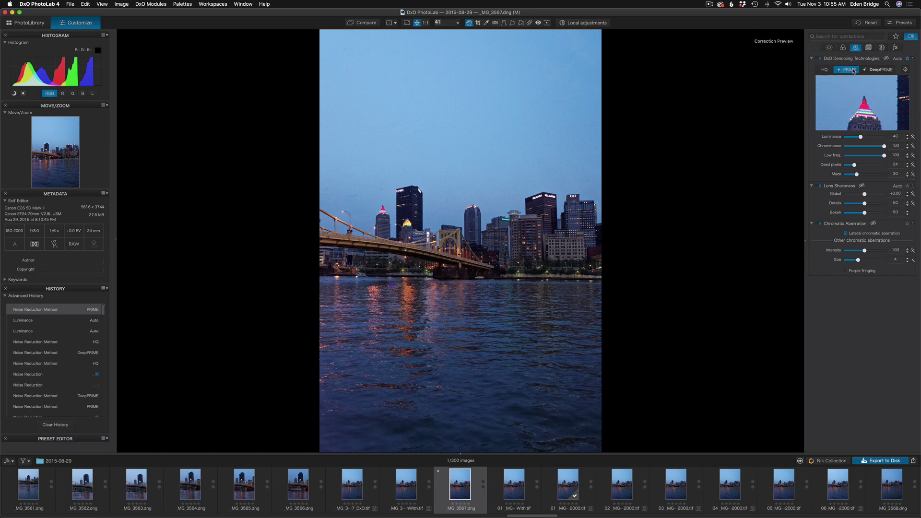
click(883, 461)
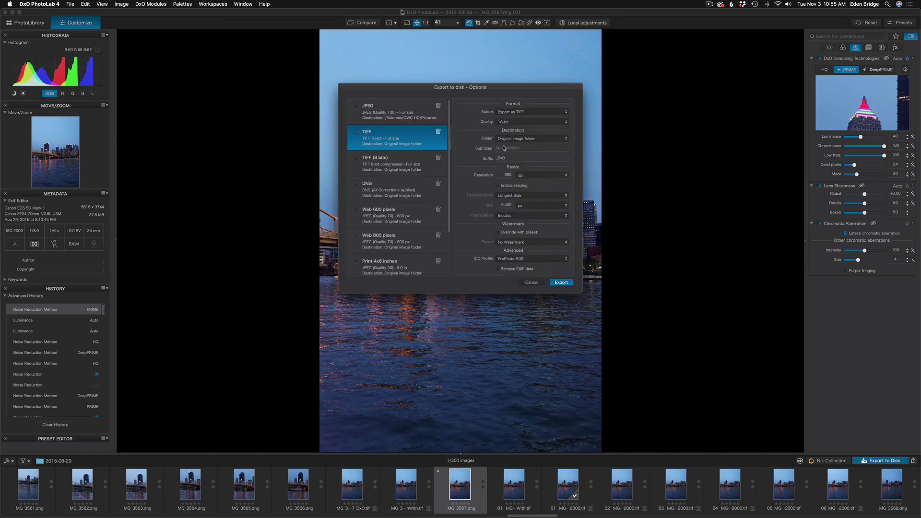
click(562, 284)
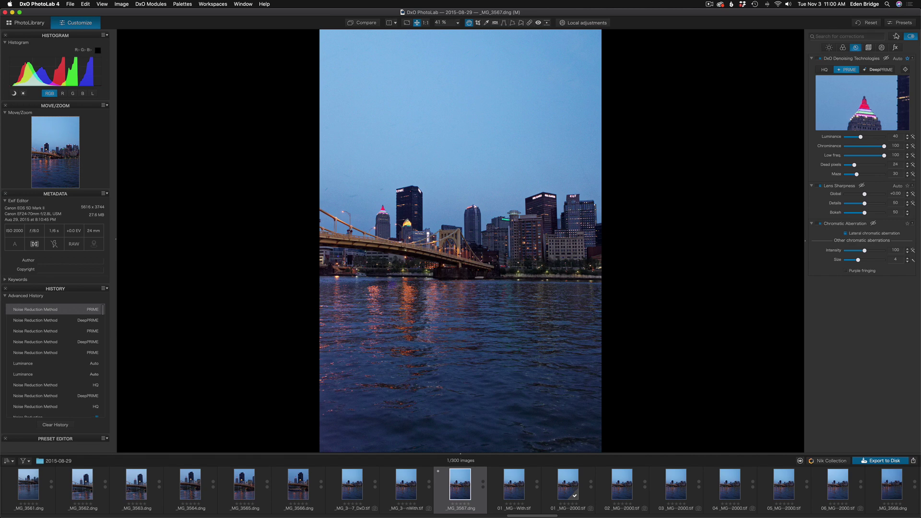
Export the bridge photo with DeepPRIME noise reduction as a 16-bit TIFF under a unique file name, and check the export status
click(879, 70)
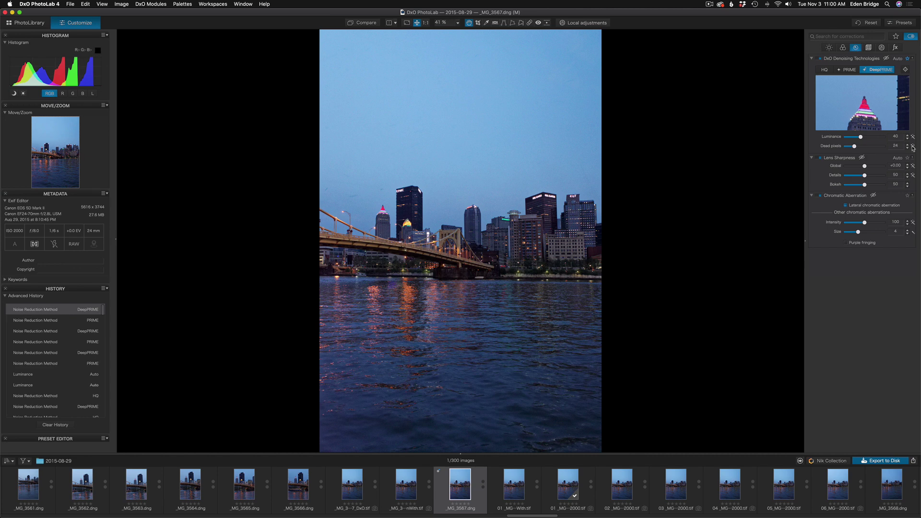
click(888, 462)
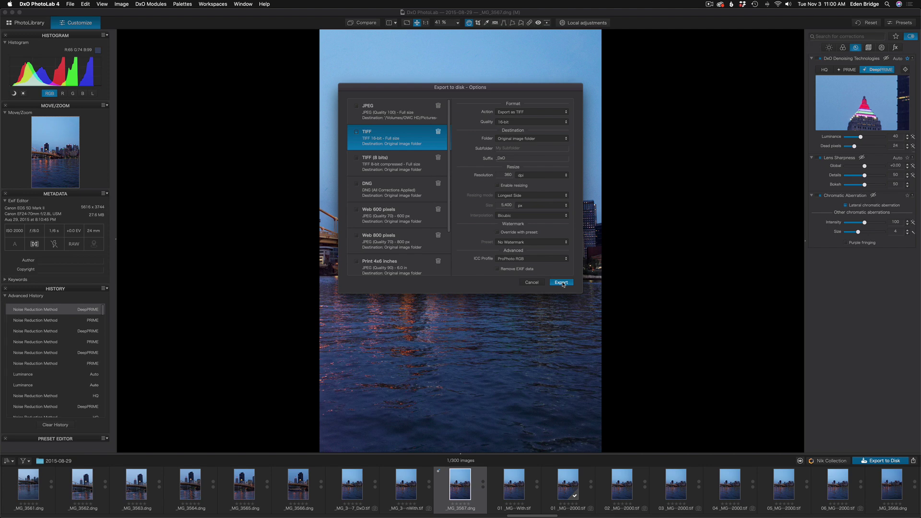
click(562, 282)
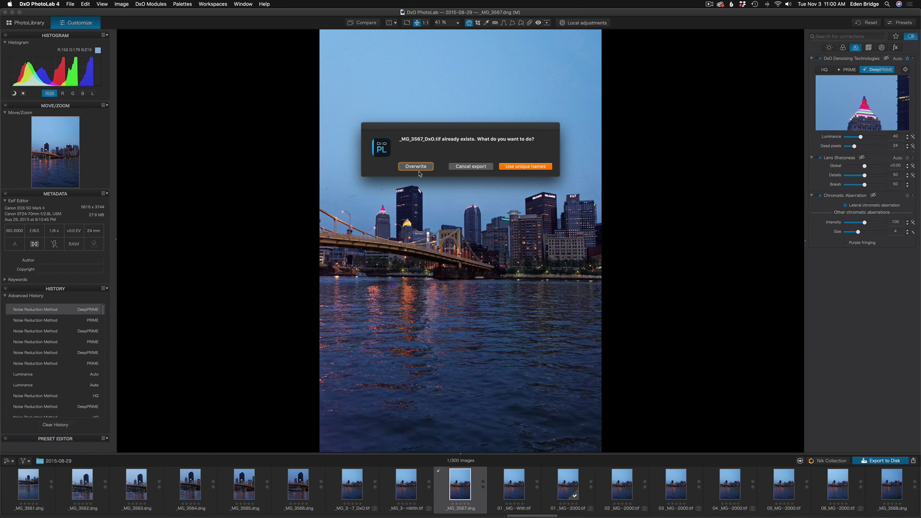
click(521, 167)
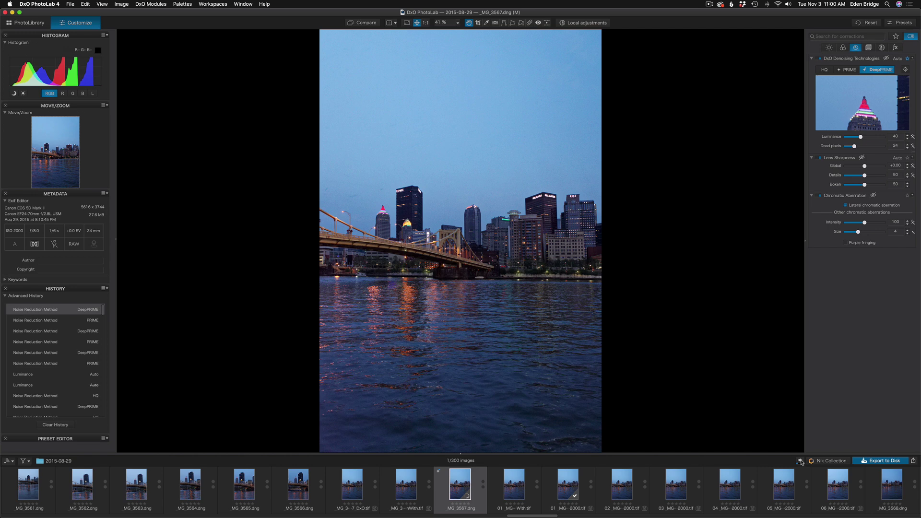
click(800, 462)
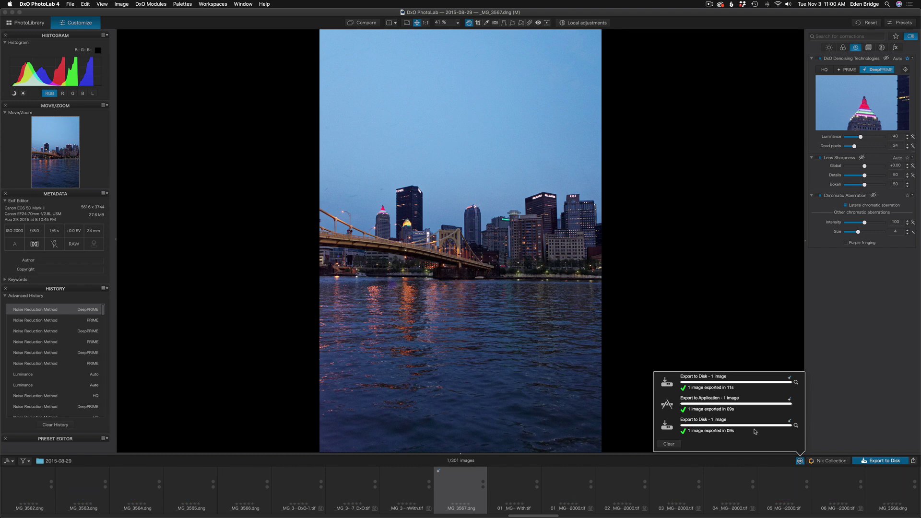
click(800, 460)
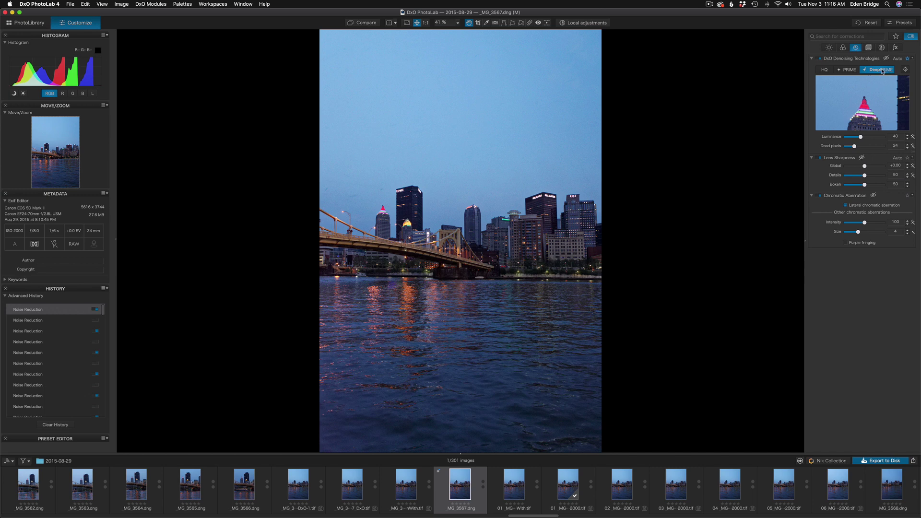
Turn off DxO Denoising Technologies for the bridge photo and show the inactive corrections again
click(821, 58)
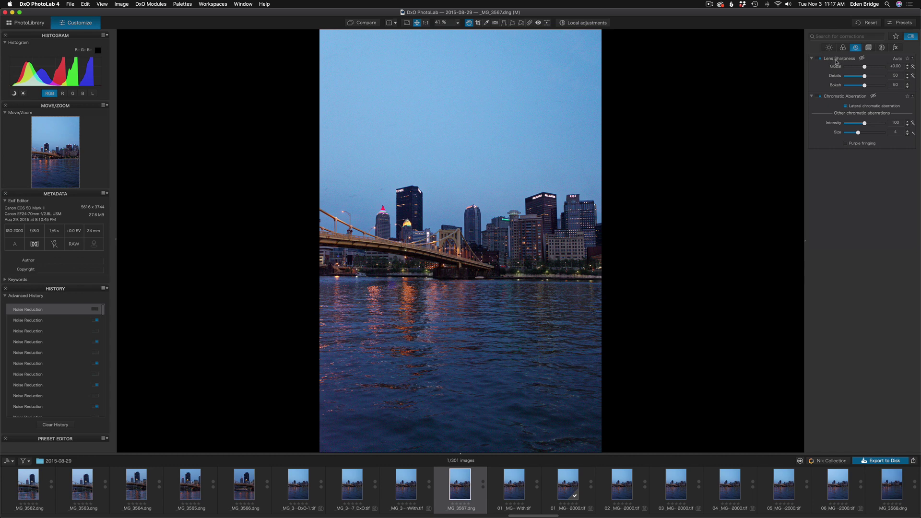
click(911, 37)
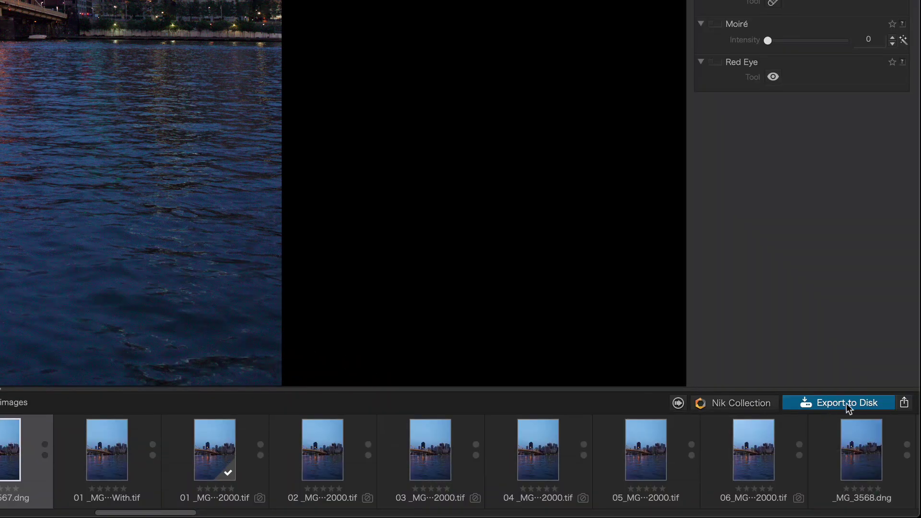
Export the bridge photo to Topaz DeNoise AI as a 16-bit TIFF without resizing
click(905, 404)
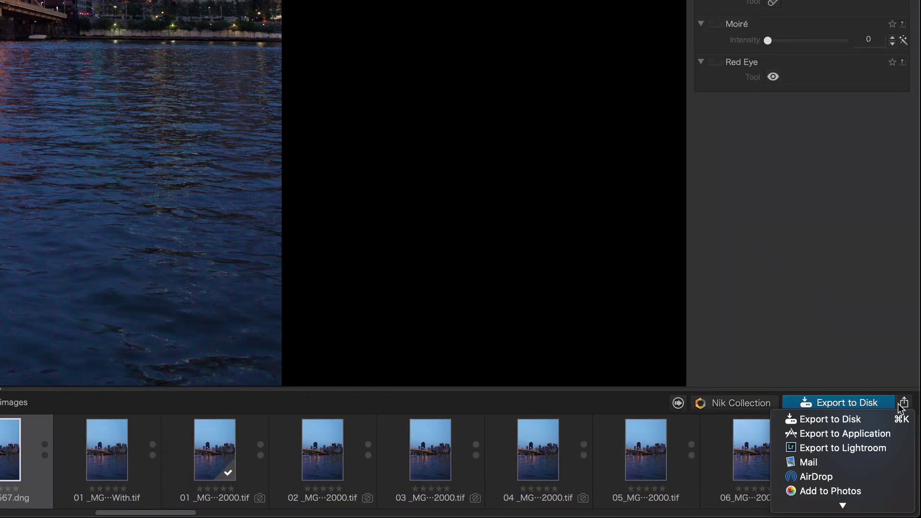
click(850, 434)
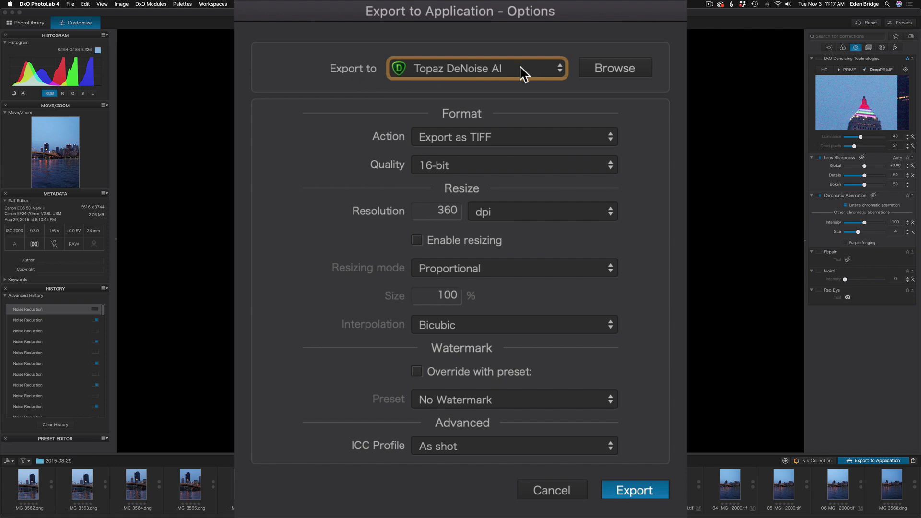
click(560, 64)
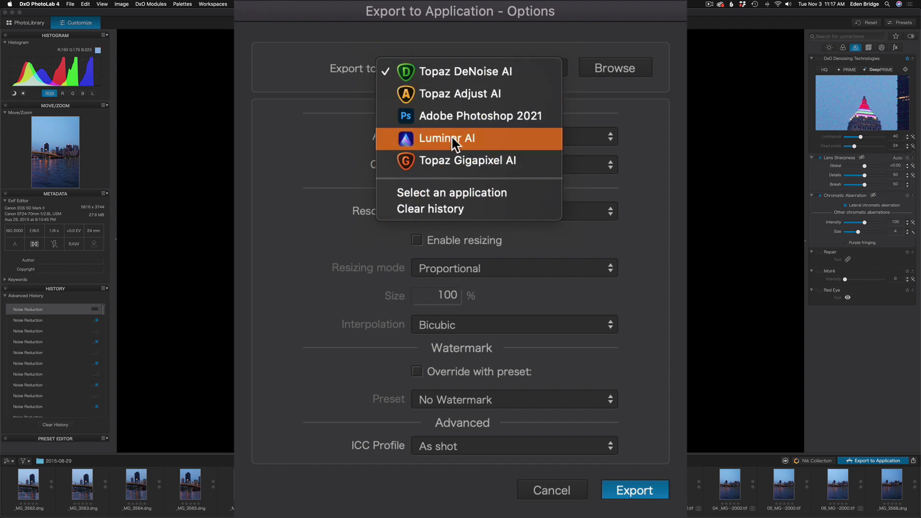
click(469, 71)
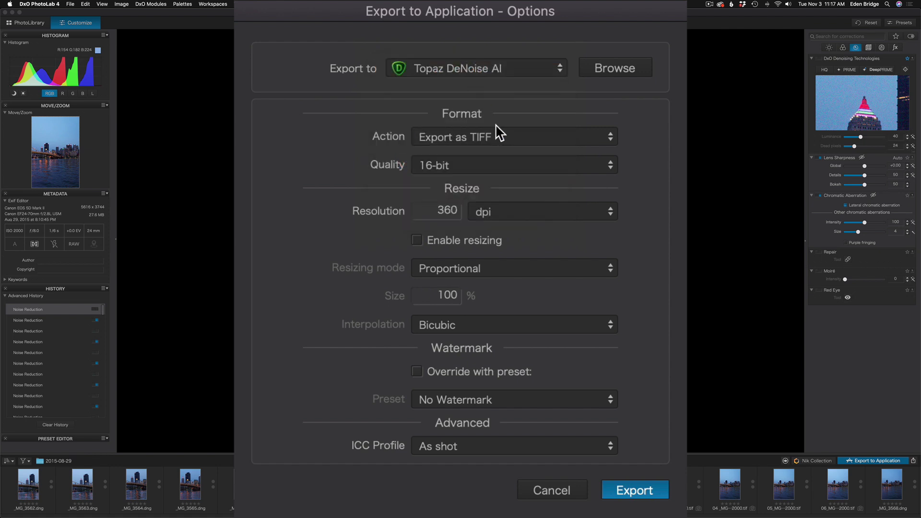
click(461, 137)
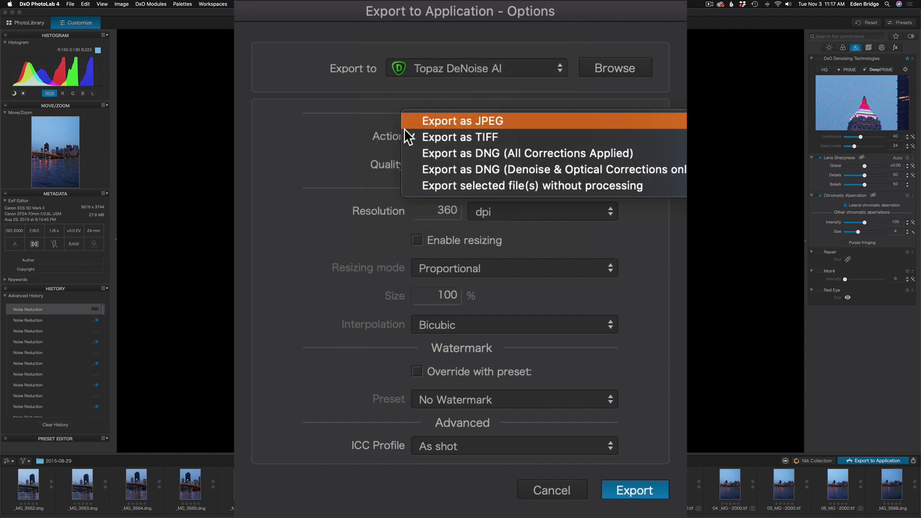
click(345, 134)
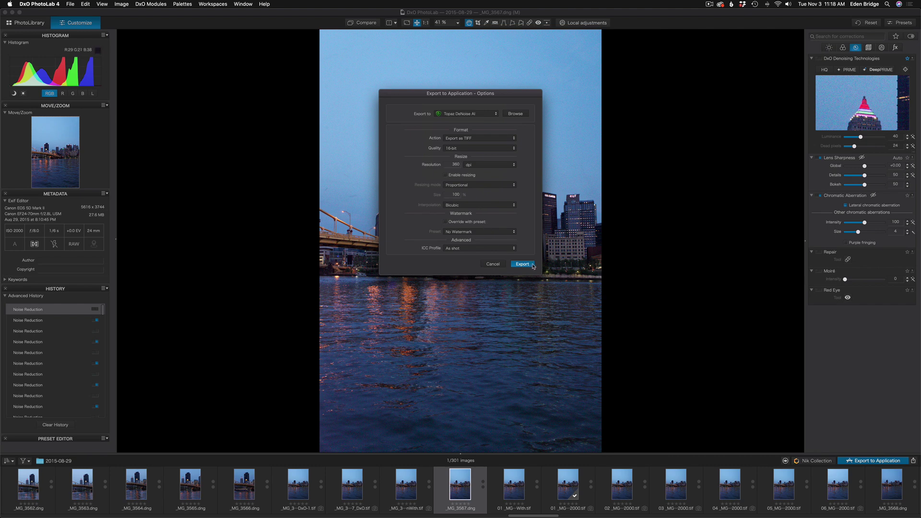
click(516, 265)
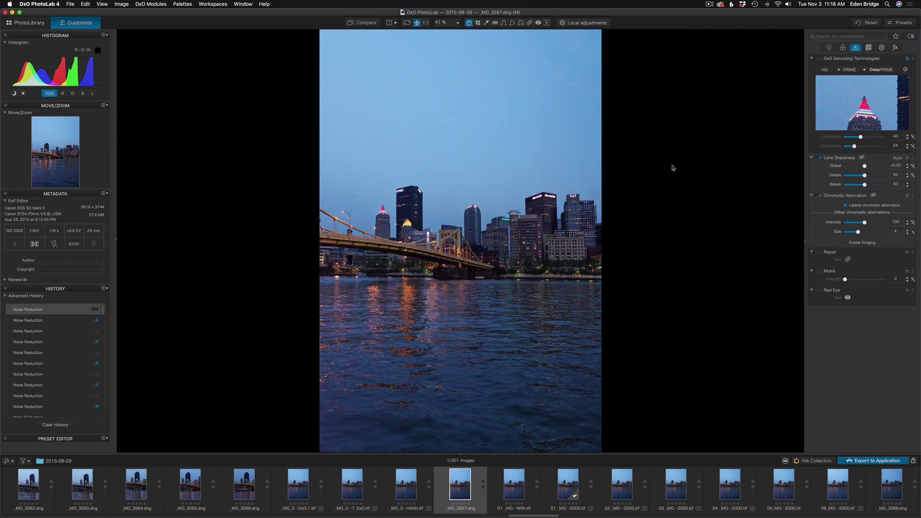